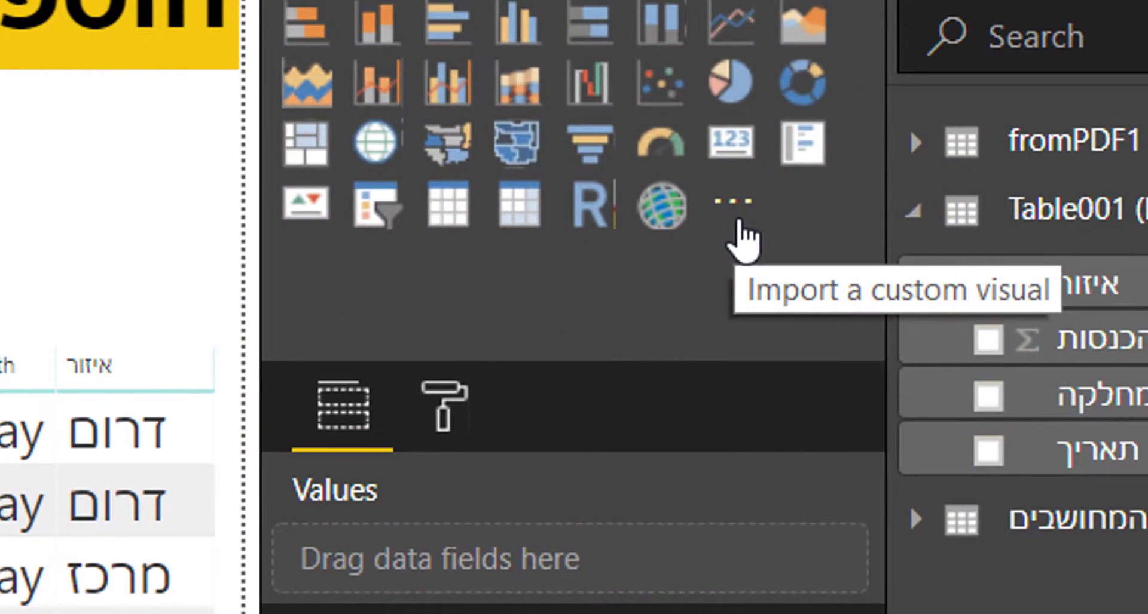
Open the Power BI Visuals marketplace from the Visualizations '...' menu and move its window up and left.
{"action": "left_click", "coordinate": [742, 239]}
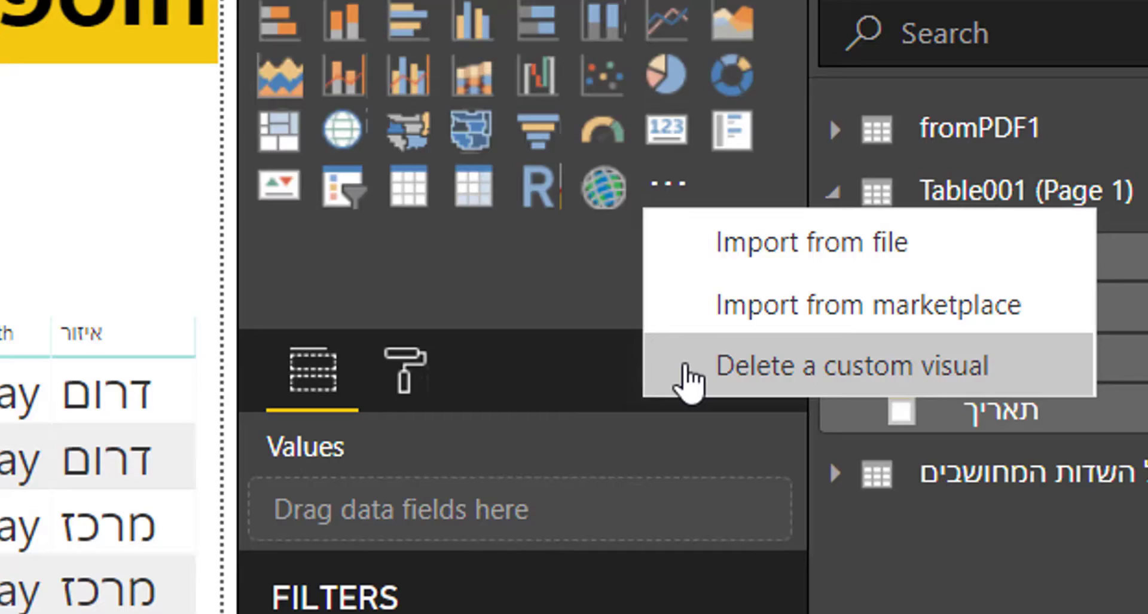
{"action": "left_click", "coordinate": [110, 185]}
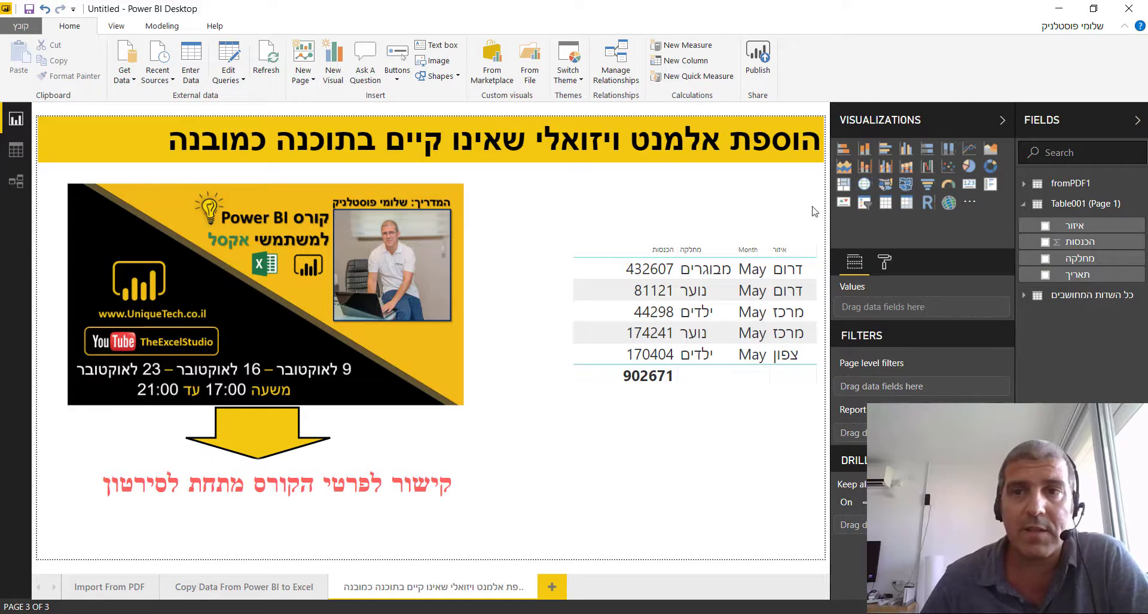
{"action": "left_click", "coordinate": [972, 209]}
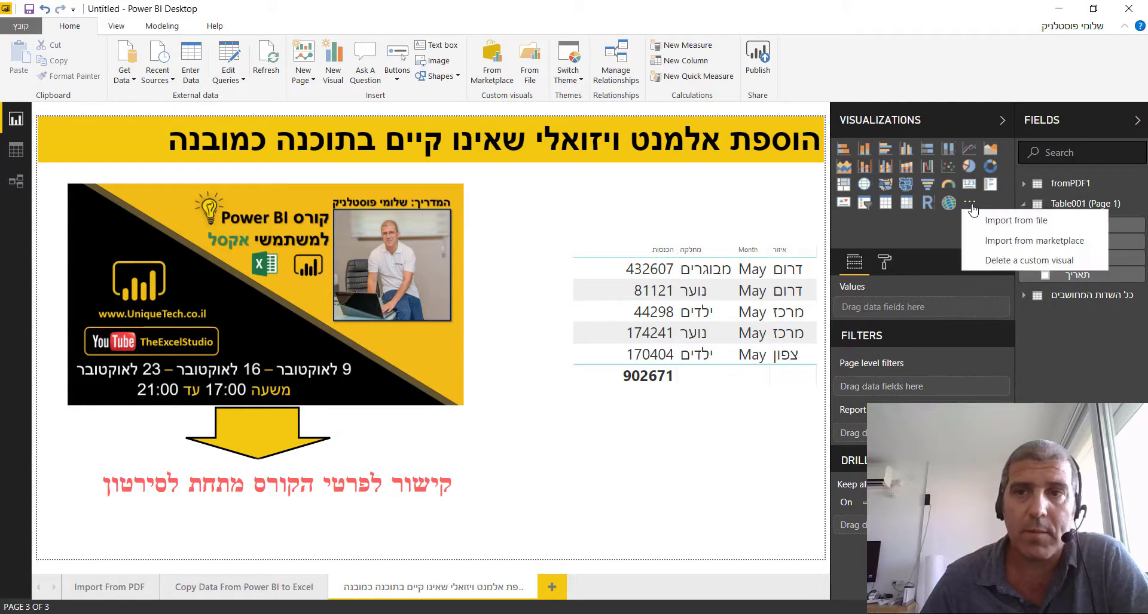
{"action": "left_click", "coordinate": [1053, 245]}
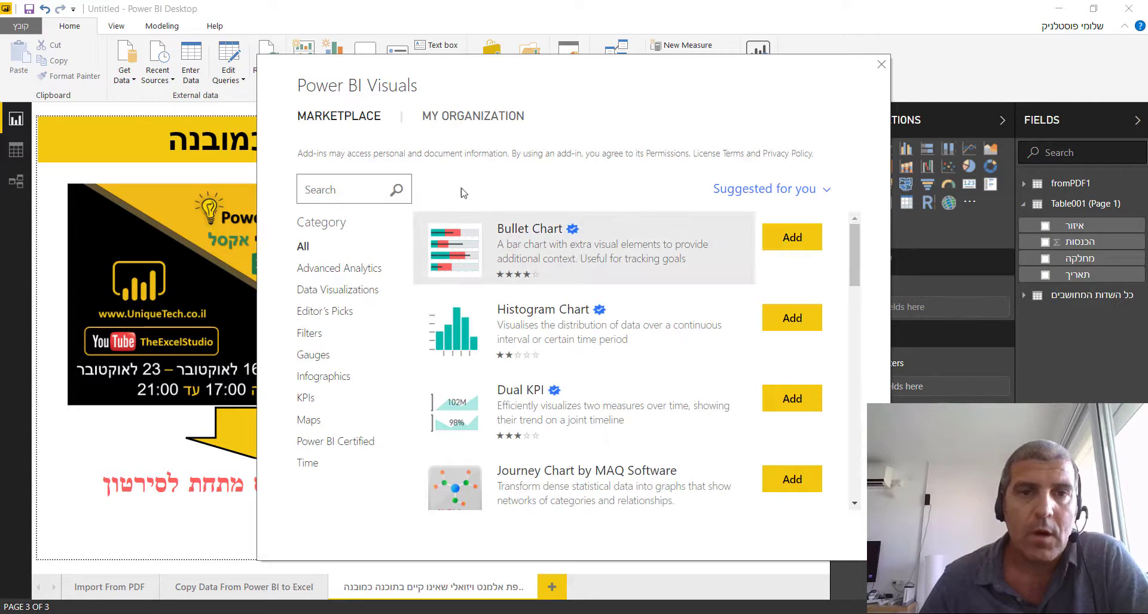
{"action": "left_click_drag", "start_coordinate": [580, 72], "coordinate": [539, 32]}
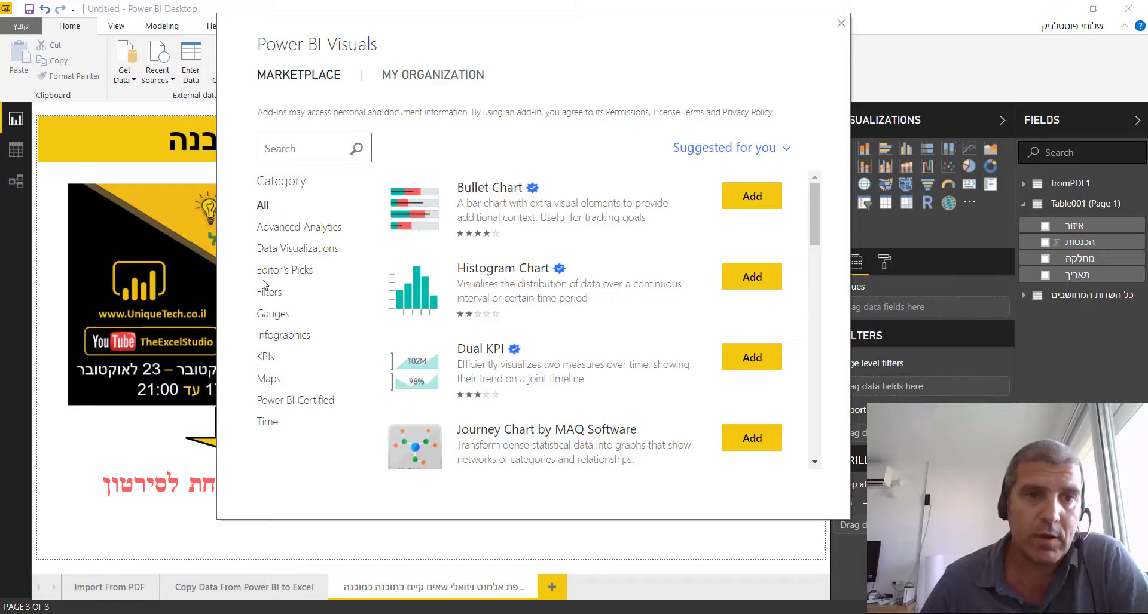
Show the marketplace's Filters category and add the Chiclet Slicer visual.
{"action": "left_click", "coordinate": [270, 292]}
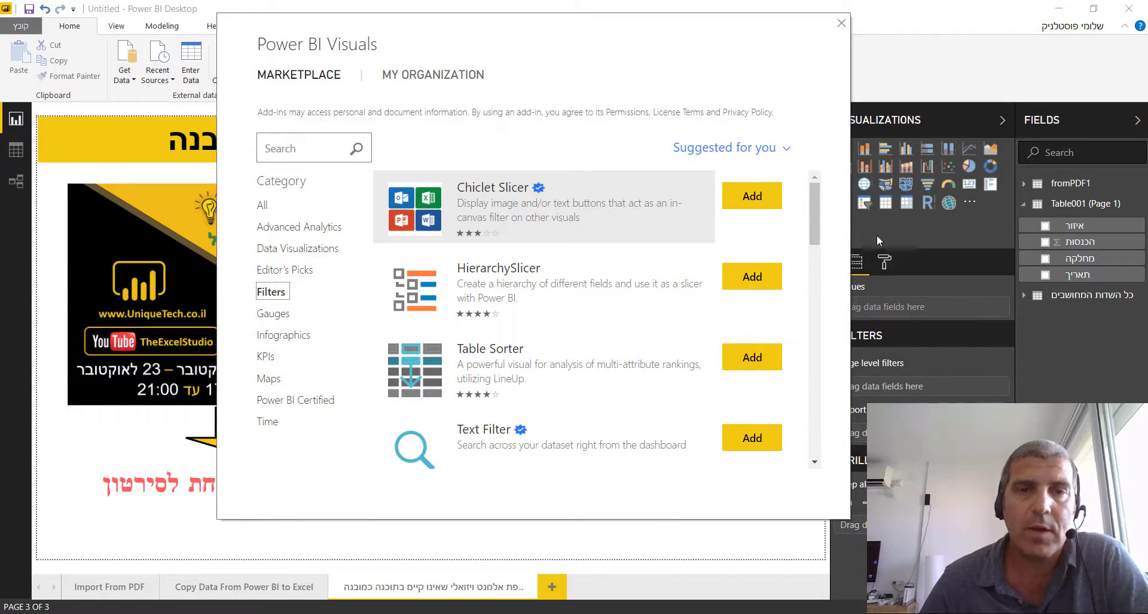
{"action": "left_click", "coordinate": [752, 197]}
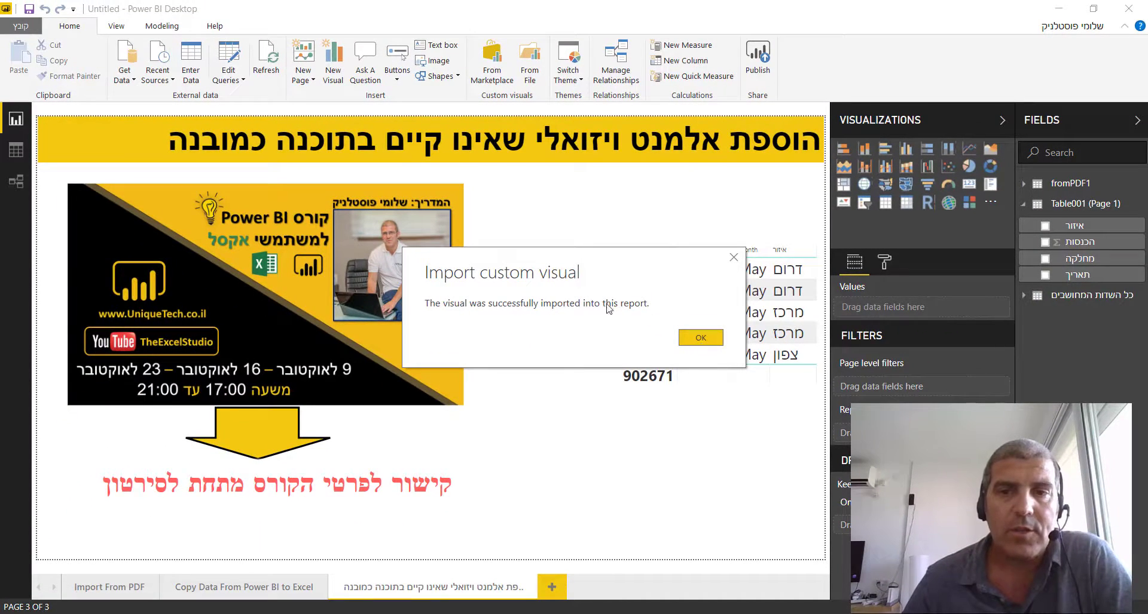
Acknowledge the successful import message so ChicletSlicer appears in Visualizations.
{"action": "left_click", "coordinate": [700, 338]}
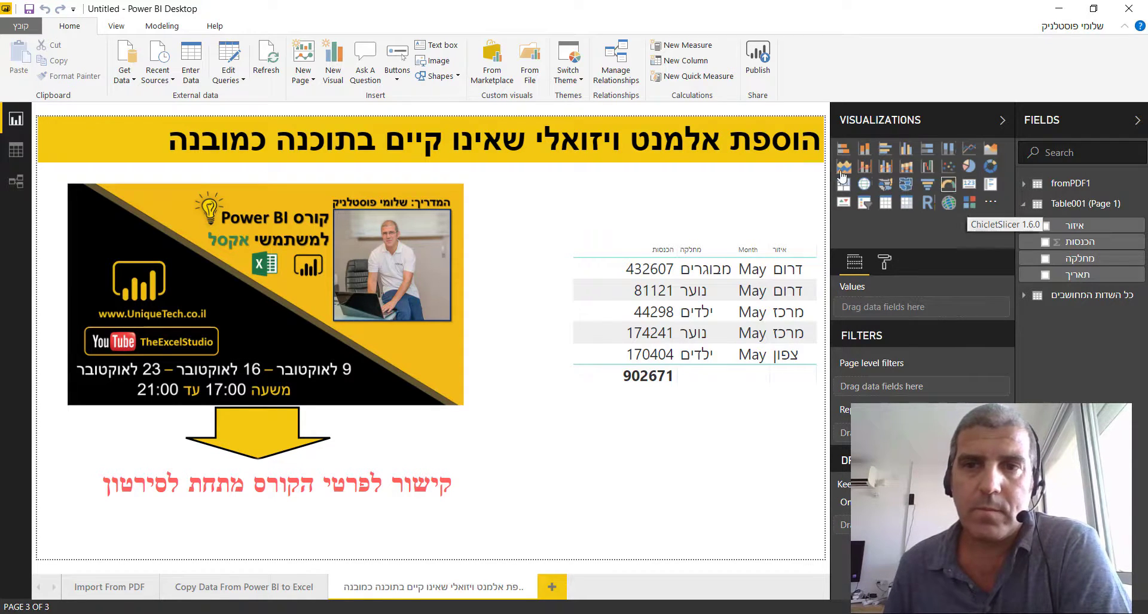
Place a Chiclet Slicer with מחלקה as its Category and shrink its height to fit the buttons.
{"action": "left_click", "coordinate": [967, 206]}
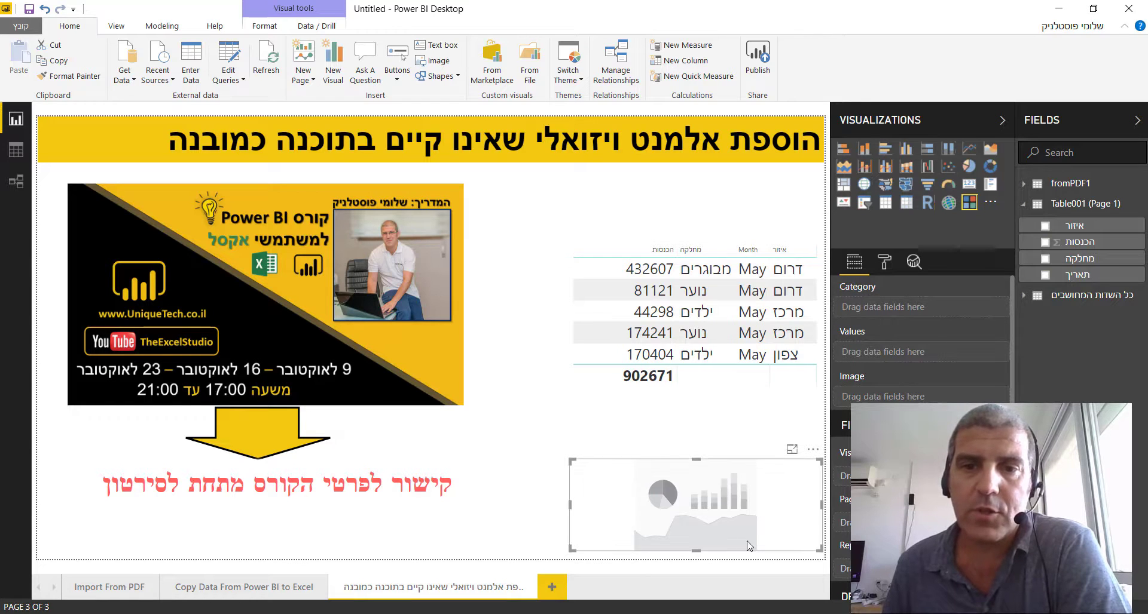
{"action": "left_click", "coordinate": [1045, 259]}
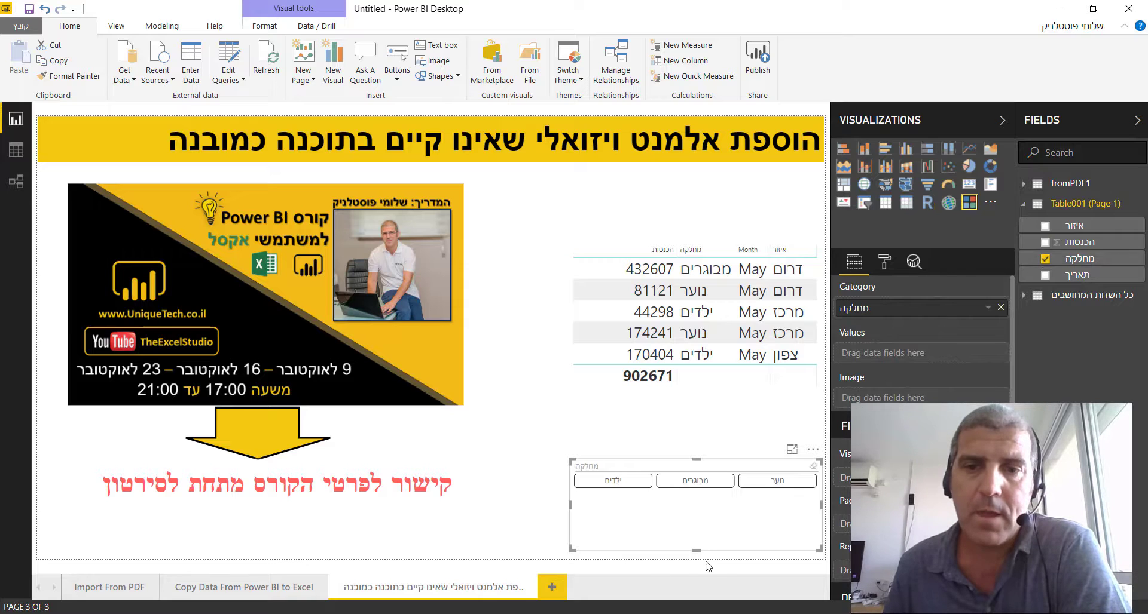
{"action": "left_click_drag", "start_coordinate": [696, 550], "coordinate": [696, 495]}
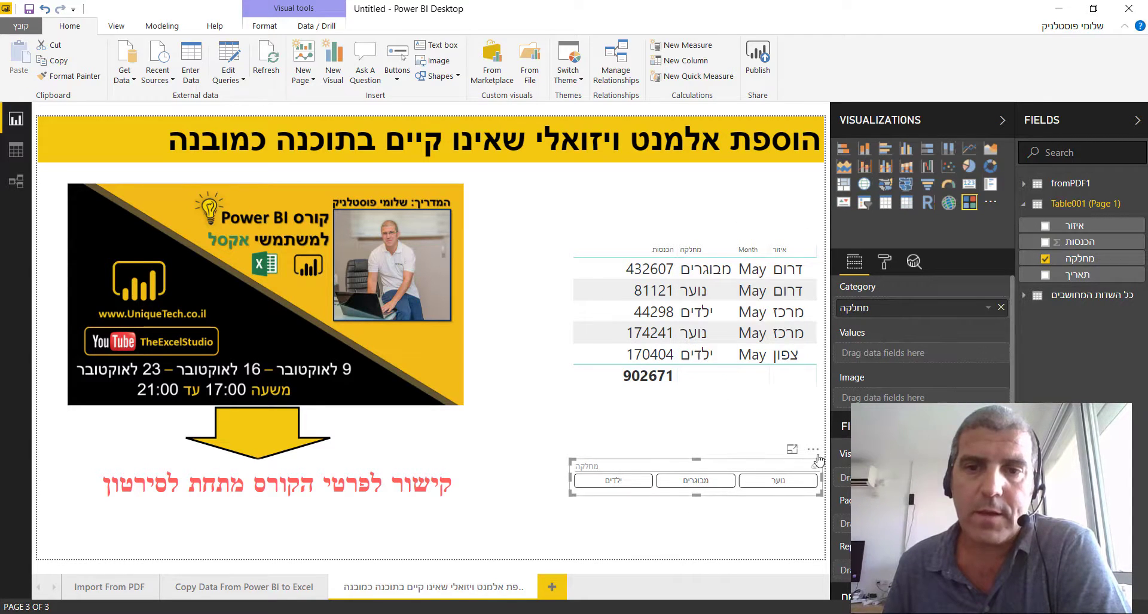
Move the Chiclet Slicer above the revenue table and bring up its format settings.
{"action": "left_click_drag", "start_coordinate": [813, 458], "coordinate": [816, 194]}
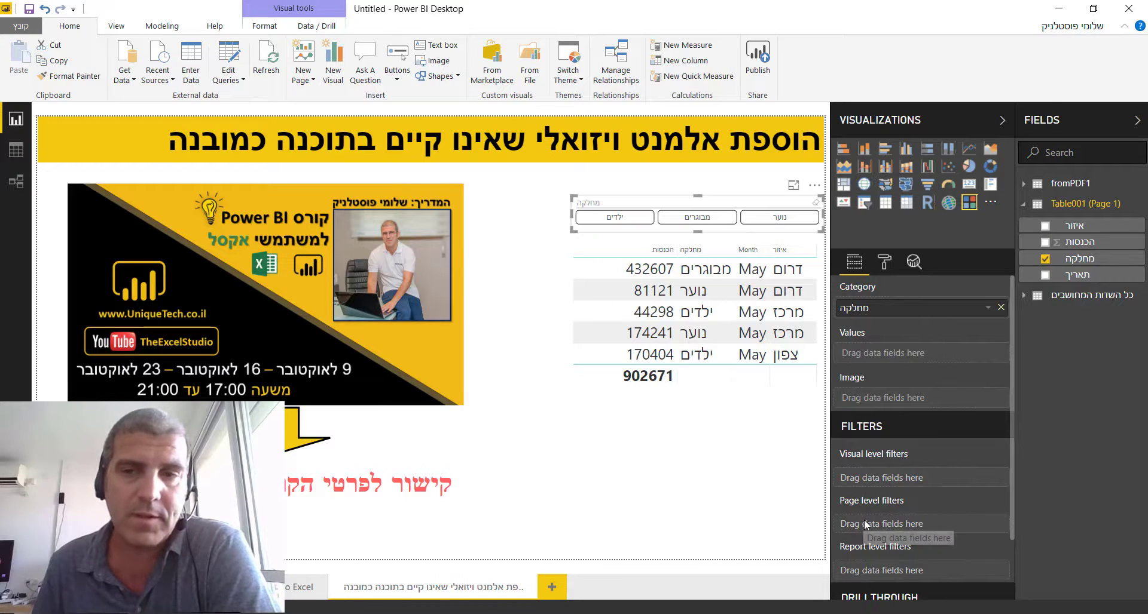
{"action": "left_click", "coordinate": [884, 263]}
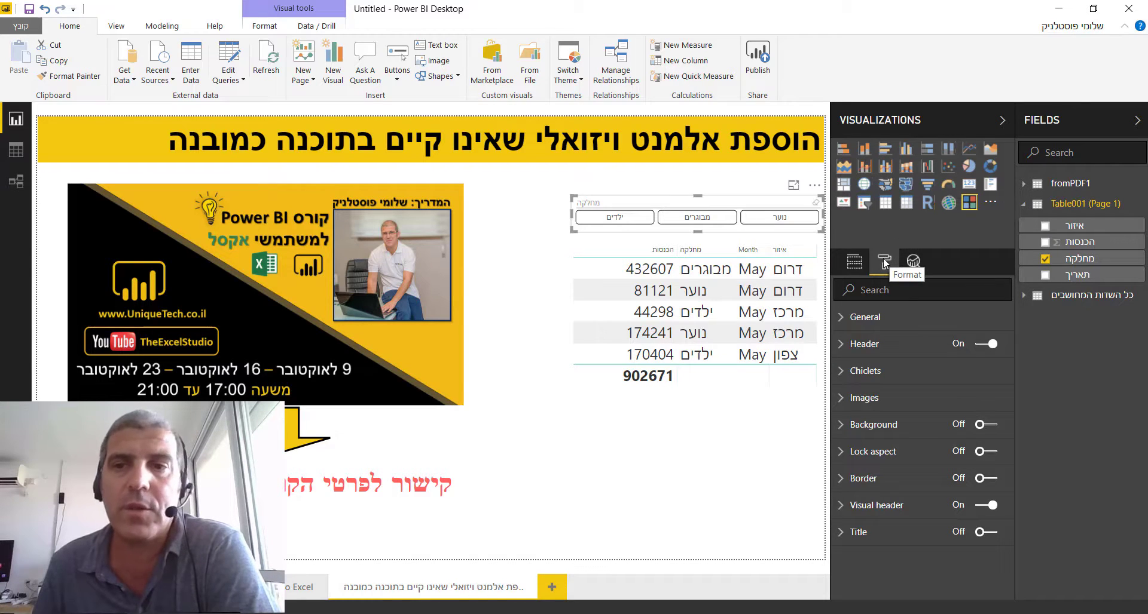
Give the chiclet buttons text size 14 and a yellow background.
{"action": "left_click", "coordinate": [841, 375]}
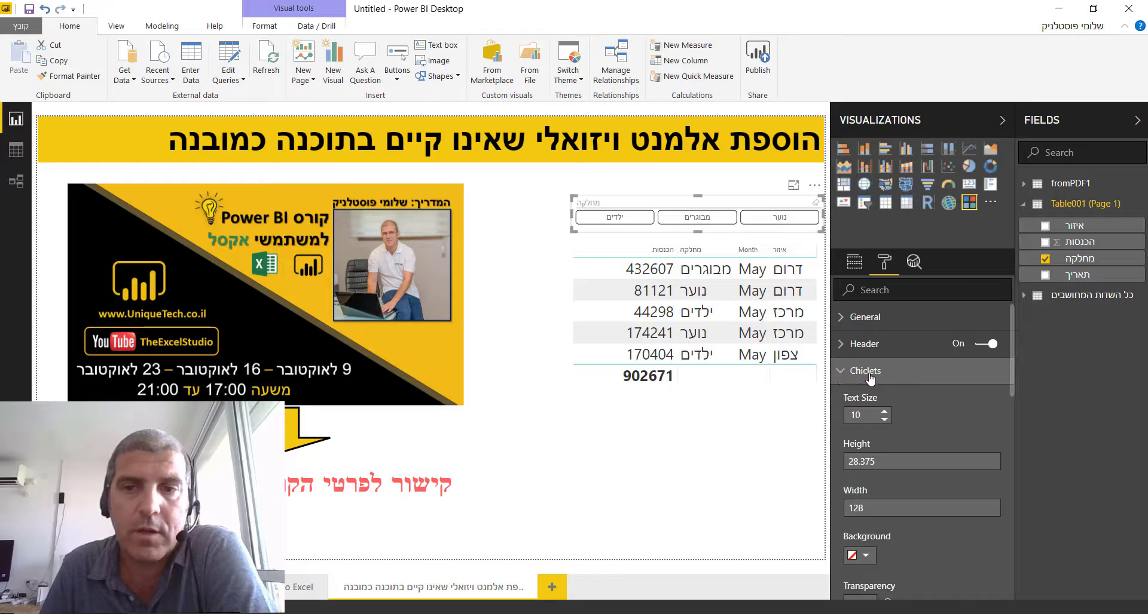
{"action": "scroll", "coordinate": [957, 372], "scroll_direction": "down", "scroll_amount": 2}
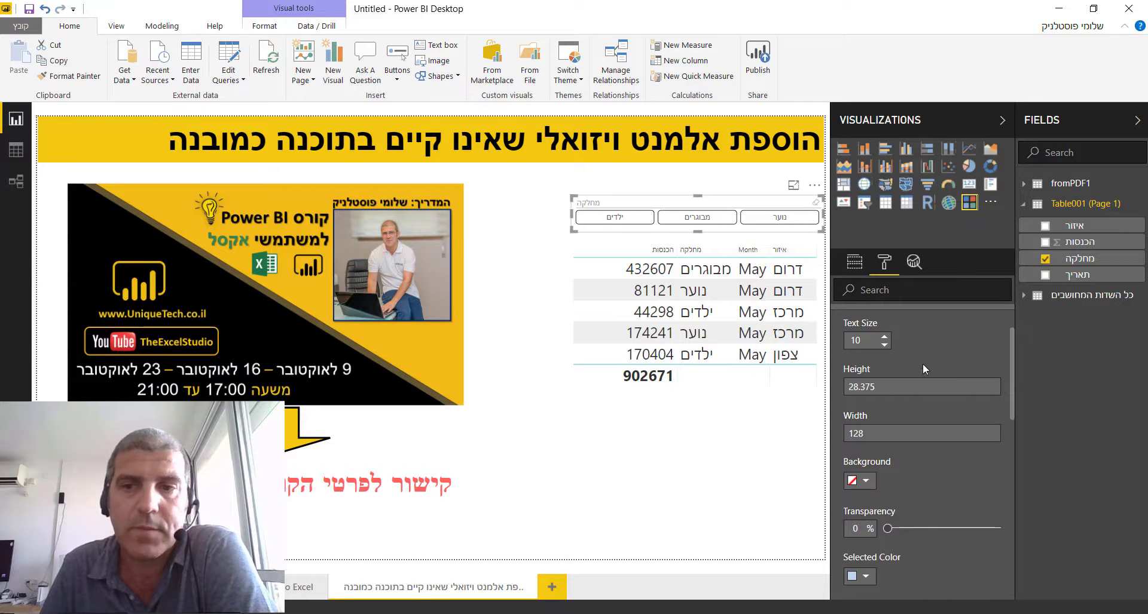
{"action": "left_click", "coordinate": [884, 338]}
{"action": "left_click", "coordinate": [884, 337]}
{"action": "left_click", "coordinate": [884, 337]}
{"action": "left_click", "coordinate": [885, 337]}
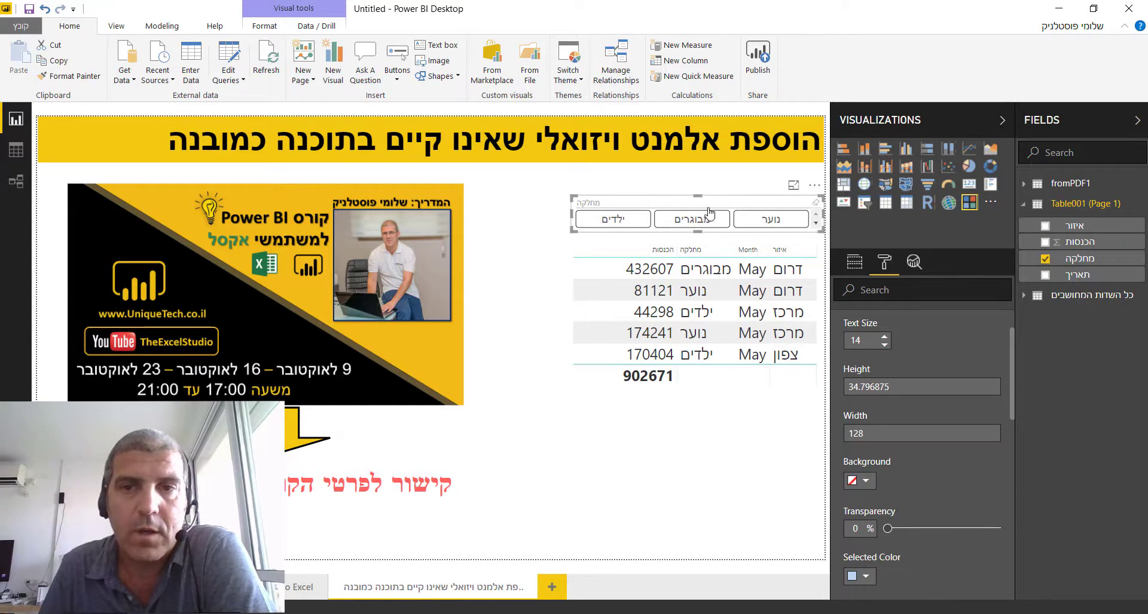
{"action": "left_click", "coordinate": [866, 483]}
{"action": "left_click", "coordinate": [850, 501]}
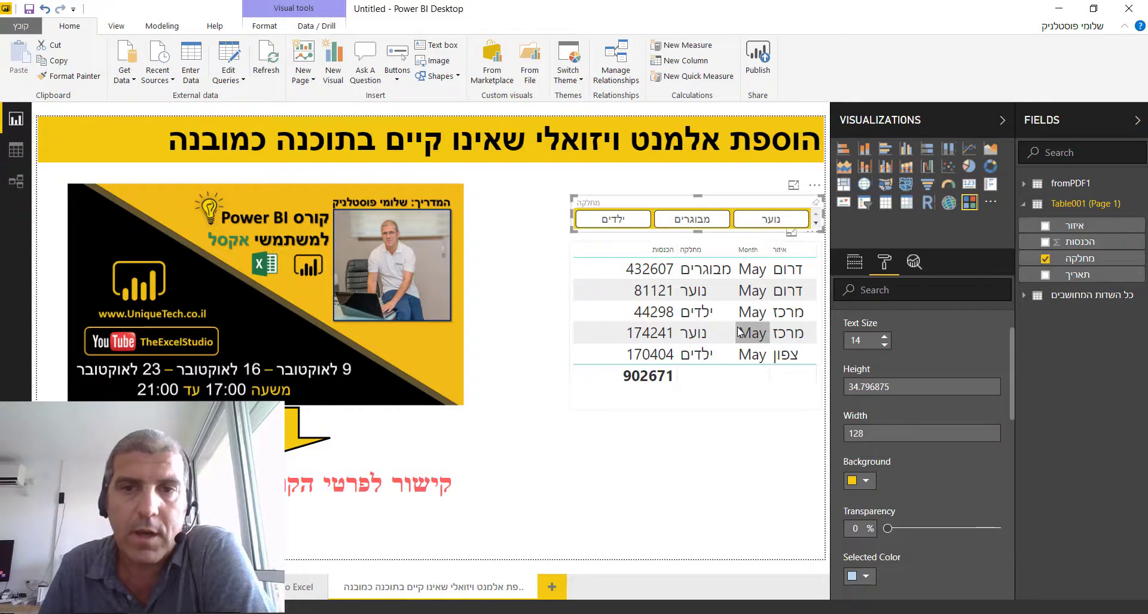
Drag the slicer's top edge up slightly so all three buttons fit.
{"action": "left_click", "coordinate": [734, 185]}
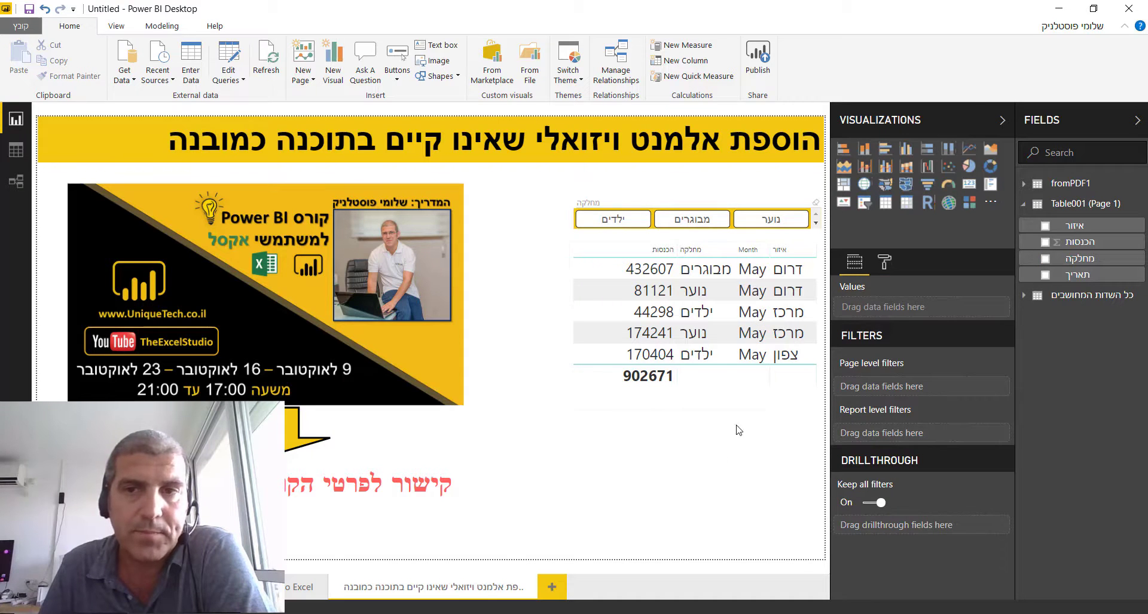
{"action": "left_click", "coordinate": [696, 204]}
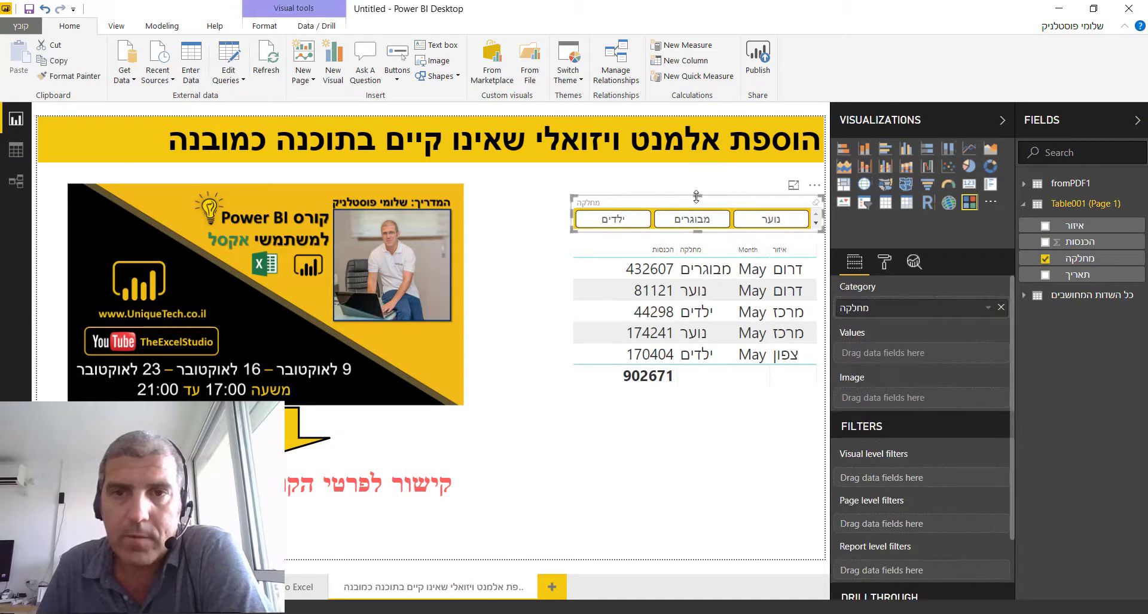
{"action": "left_click_drag", "start_coordinate": [696, 196], "coordinate": [696, 191]}
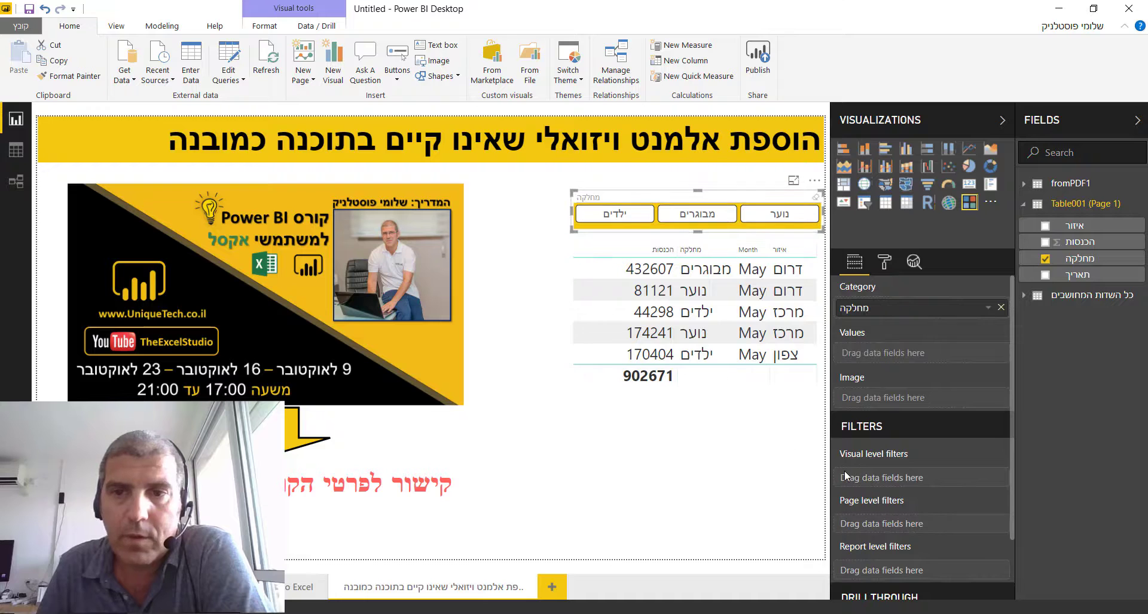
Turn off Multiple selection in the slicer's General format settings.
{"action": "left_click", "coordinate": [884, 266]}
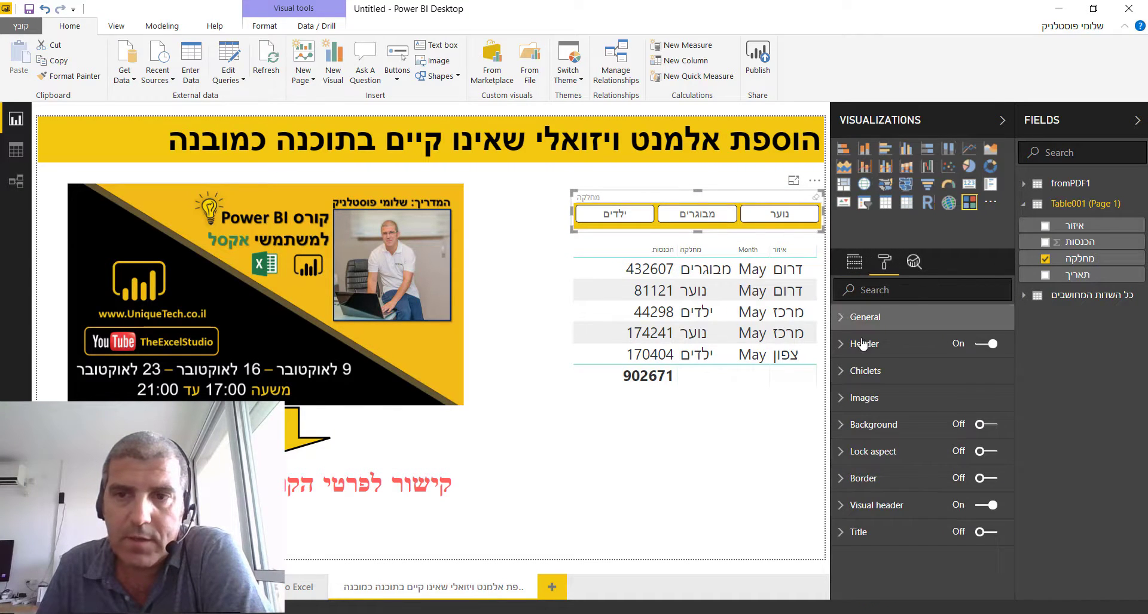
{"action": "left_click", "coordinate": [861, 317]}
{"action": "scroll", "coordinate": [926, 412], "scroll_direction": "down", "scroll_amount": 3}
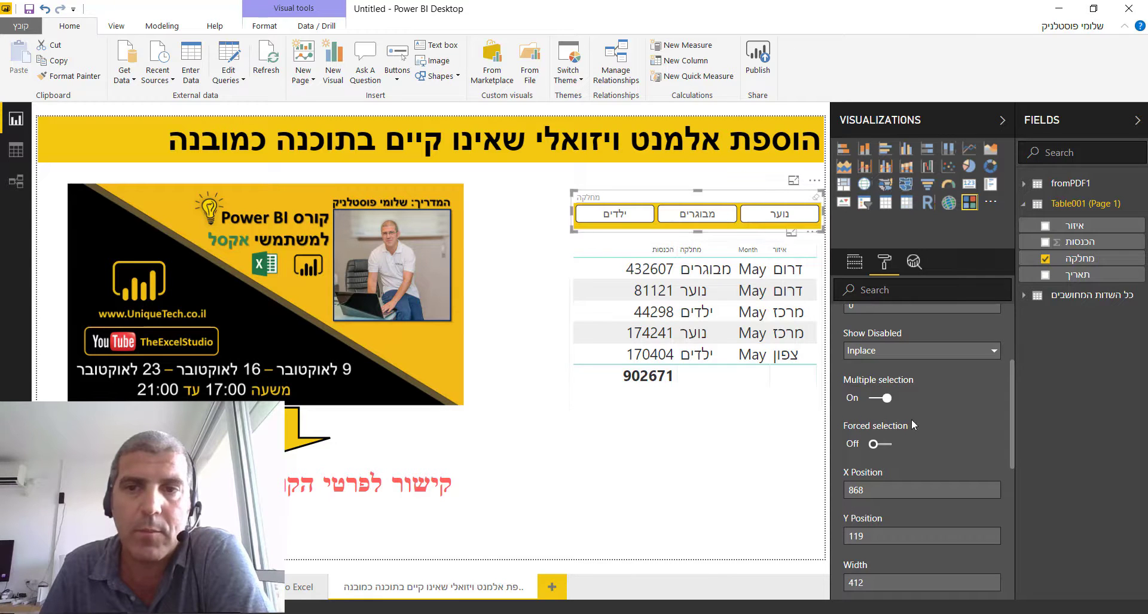
{"action": "left_click", "coordinate": [878, 398]}
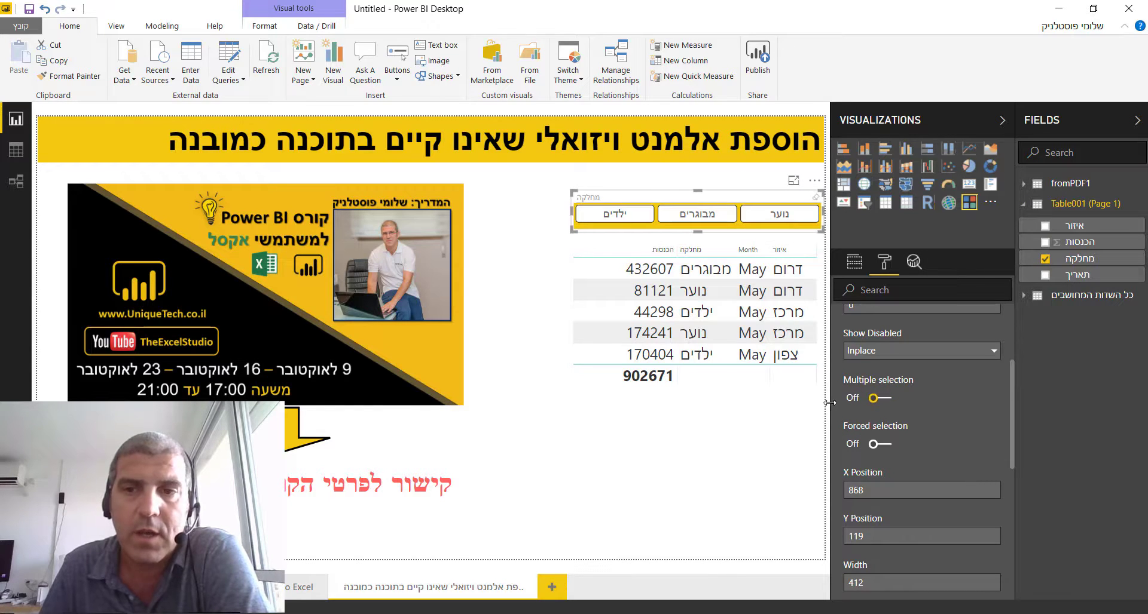
Test single-department filtering with נוער, מבוגרים and ילדים, ending on נוער.
{"action": "left_click", "coordinate": [780, 224]}
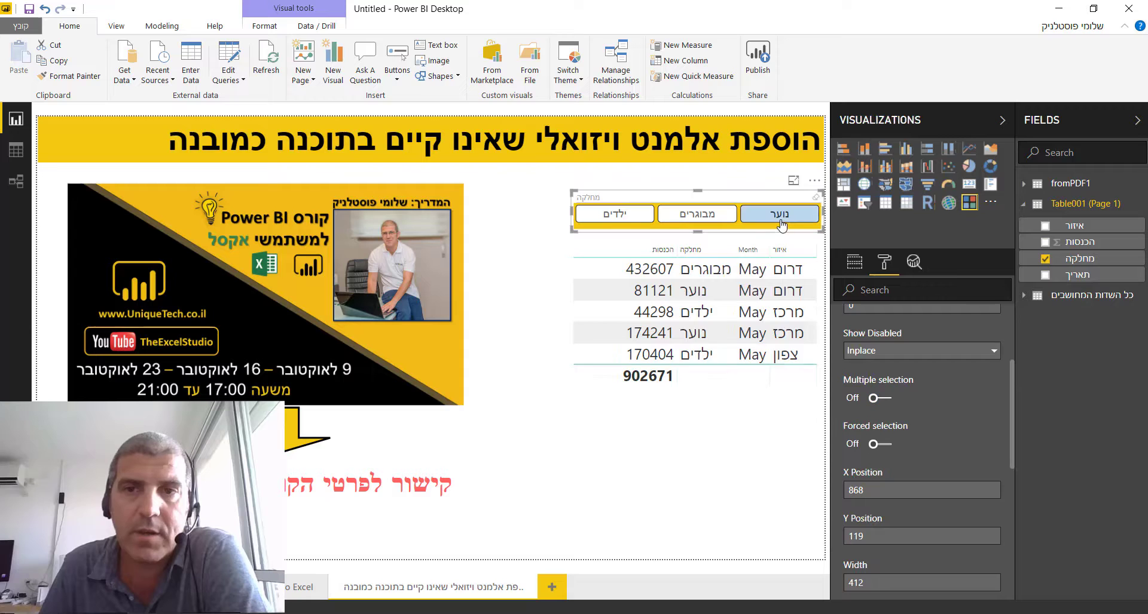
{"action": "left_click", "coordinate": [697, 223]}
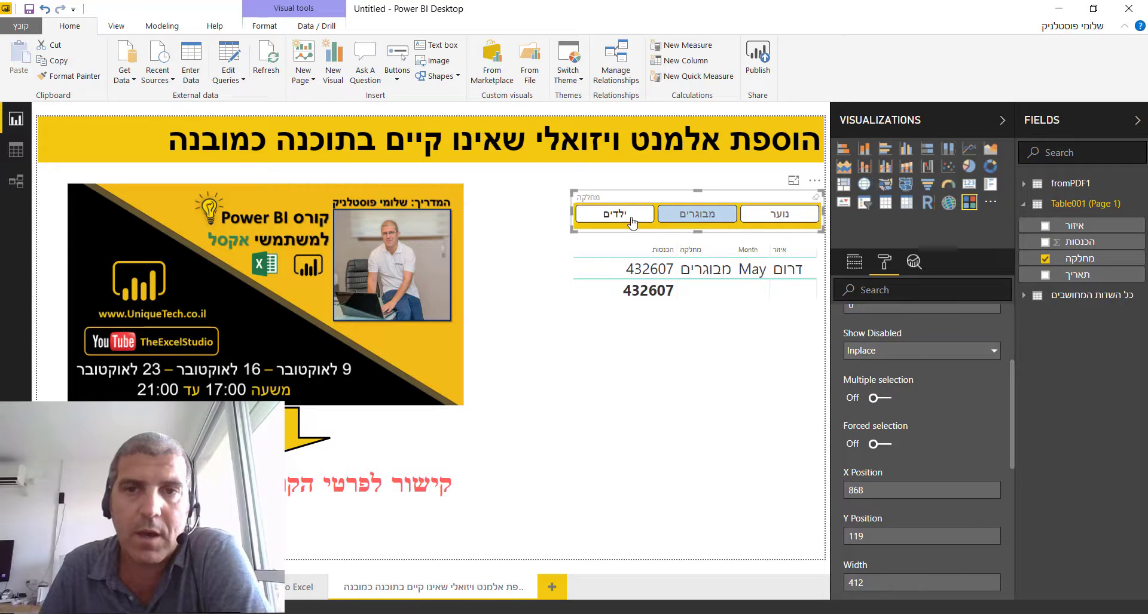
{"action": "left_click", "coordinate": [633, 222]}
{"action": "left_click", "coordinate": [689, 219]}
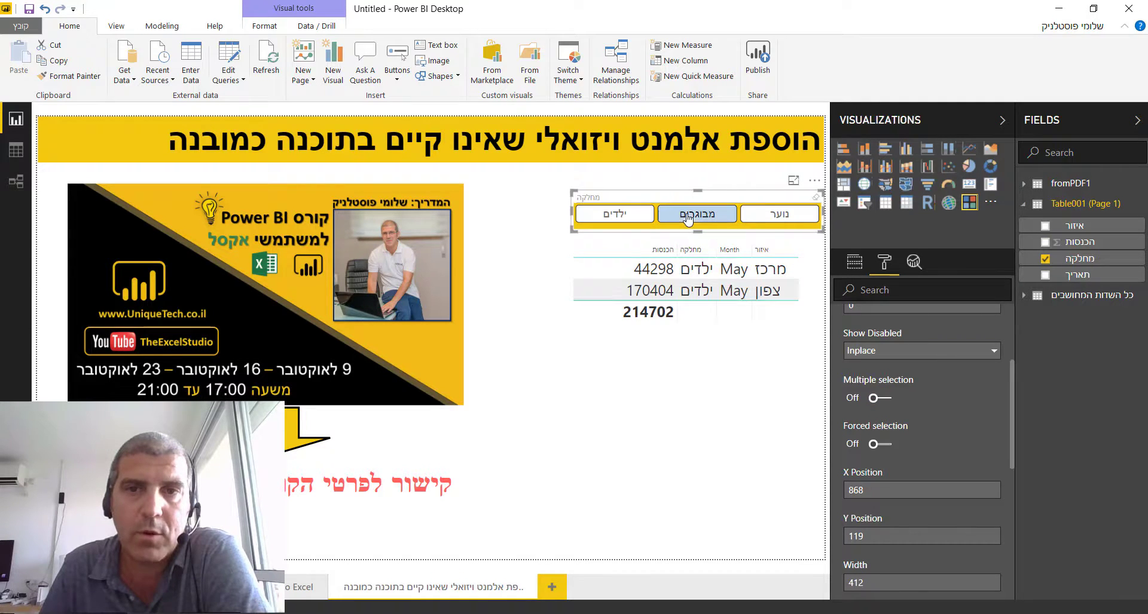
{"action": "left_click", "coordinate": [765, 217]}
{"action": "left_click", "coordinate": [632, 223]}
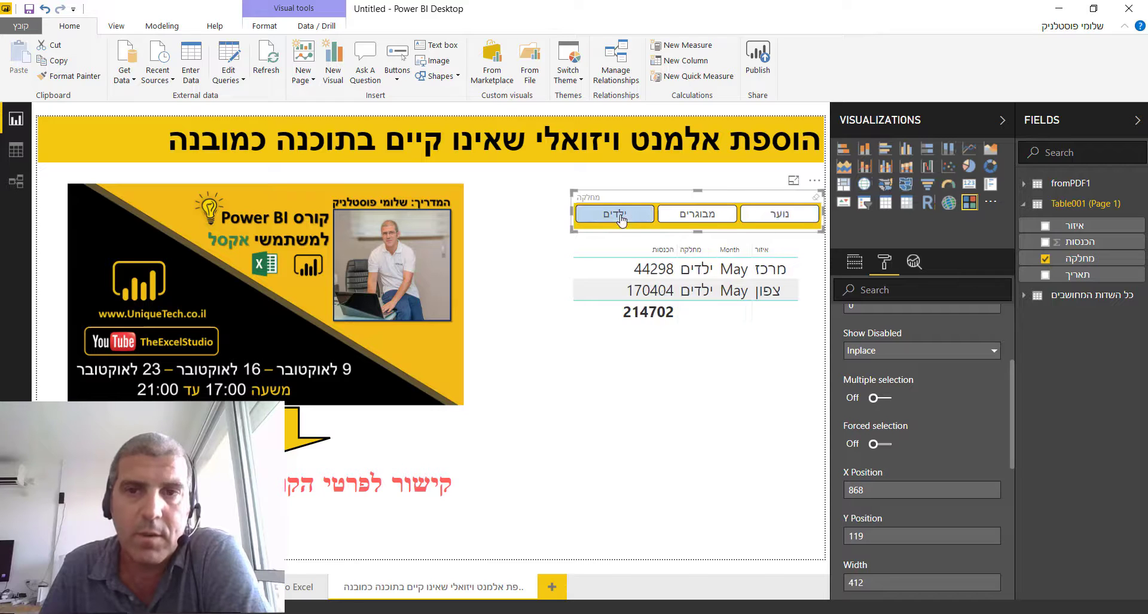
{"action": "left_click", "coordinate": [685, 222]}
{"action": "left_click", "coordinate": [794, 225]}
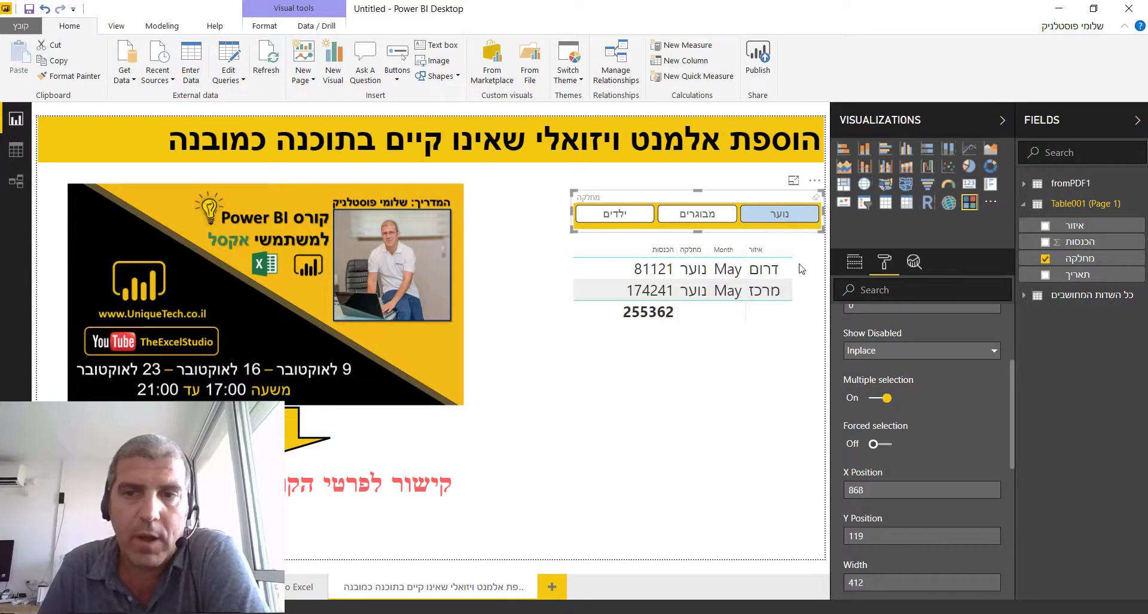
Try department combinations, ending with all three departments selected in the slicer.
{"action": "left_click", "coordinate": [710, 221]}
{"action": "left_click", "coordinate": [632, 222]}
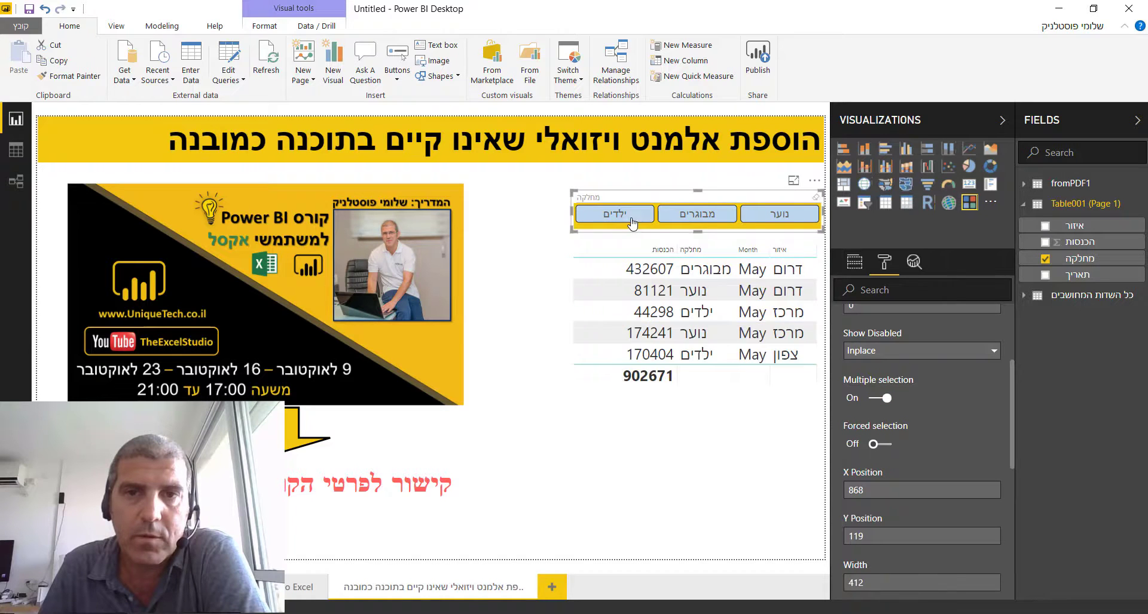
{"action": "left_click", "coordinate": [649, 222]}
{"action": "left_click", "coordinate": [696, 222]}
{"action": "left_click", "coordinate": [771, 222]}
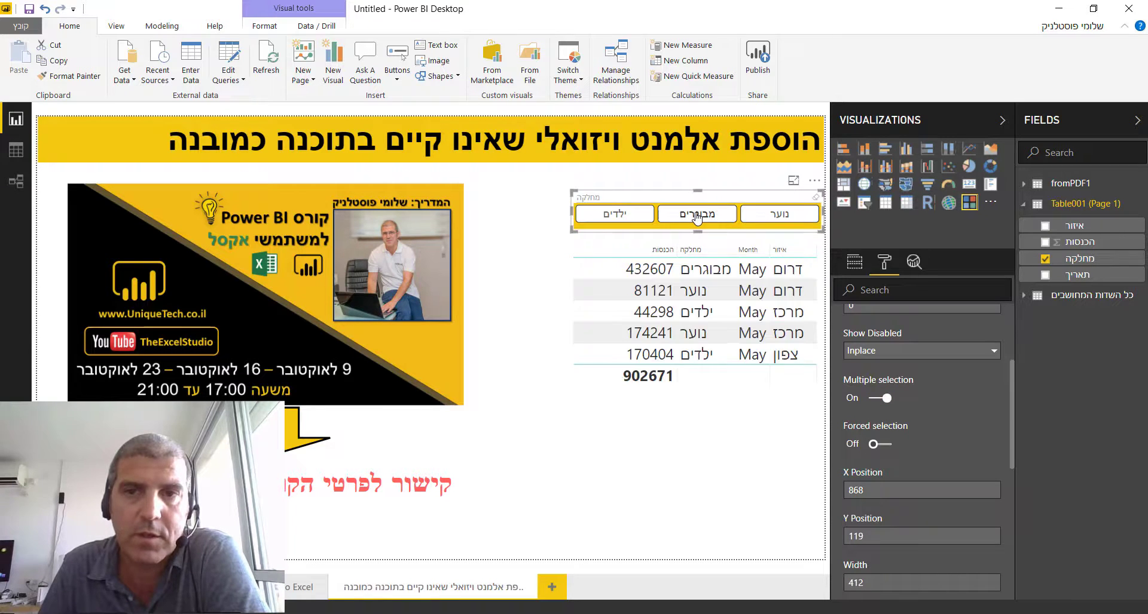
{"action": "left_click", "coordinate": [697, 214]}
{"action": "left_click", "coordinate": [614, 213]}
{"action": "left_click", "coordinate": [786, 222]}
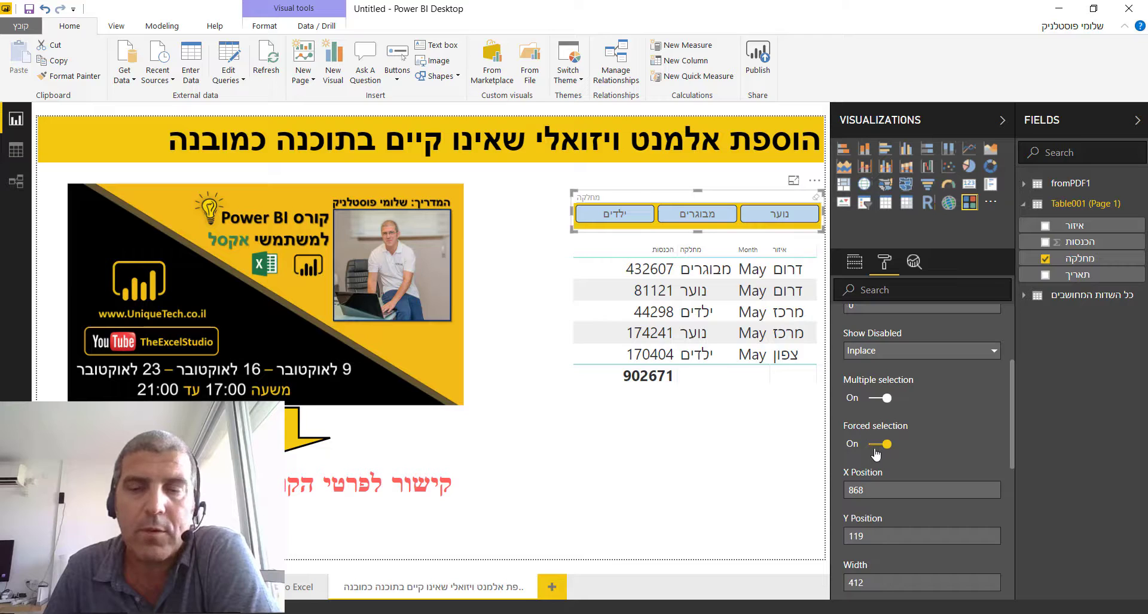
{"action": "left_click", "coordinate": [782, 220]}
{"action": "left_click", "coordinate": [704, 224]}
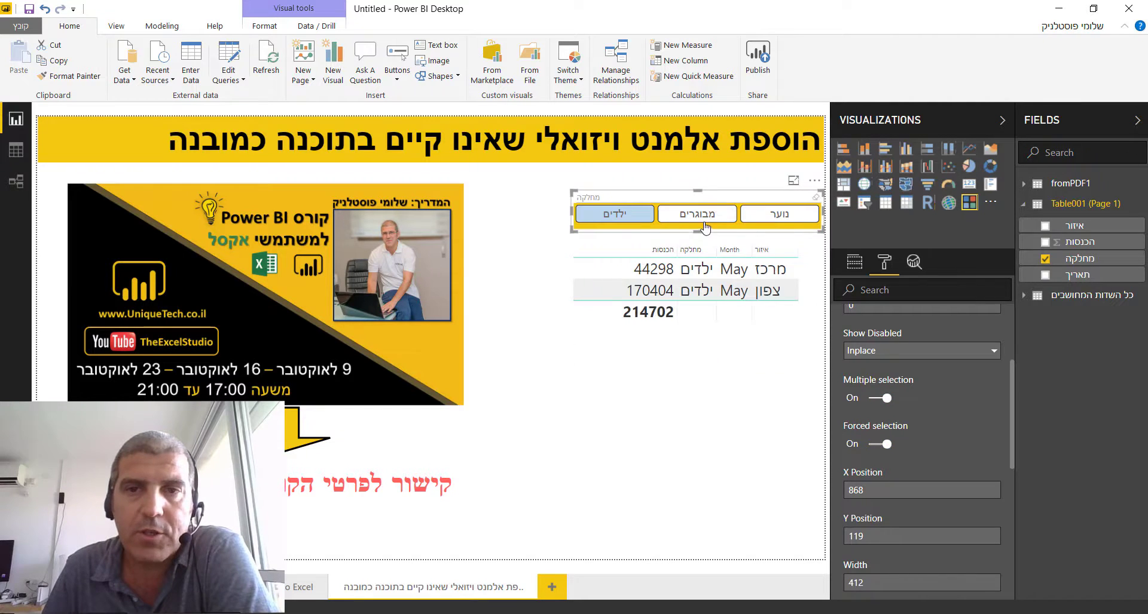
{"action": "left_click", "coordinate": [785, 223]}
{"action": "left_click", "coordinate": [611, 216]}
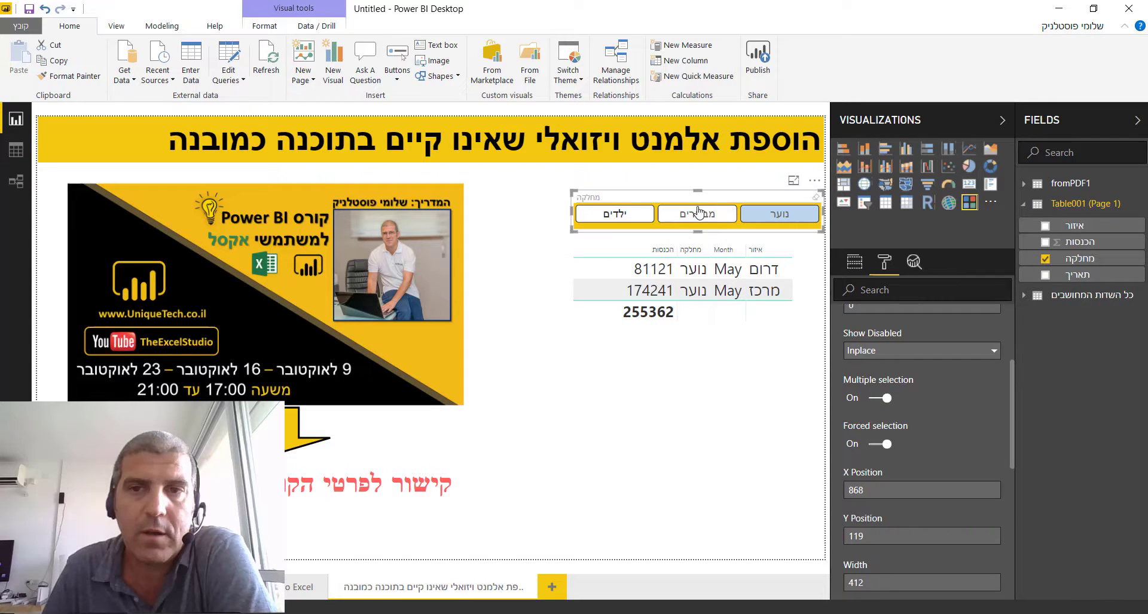
{"action": "left_click", "coordinate": [649, 221]}
{"action": "left_click", "coordinate": [760, 222]}
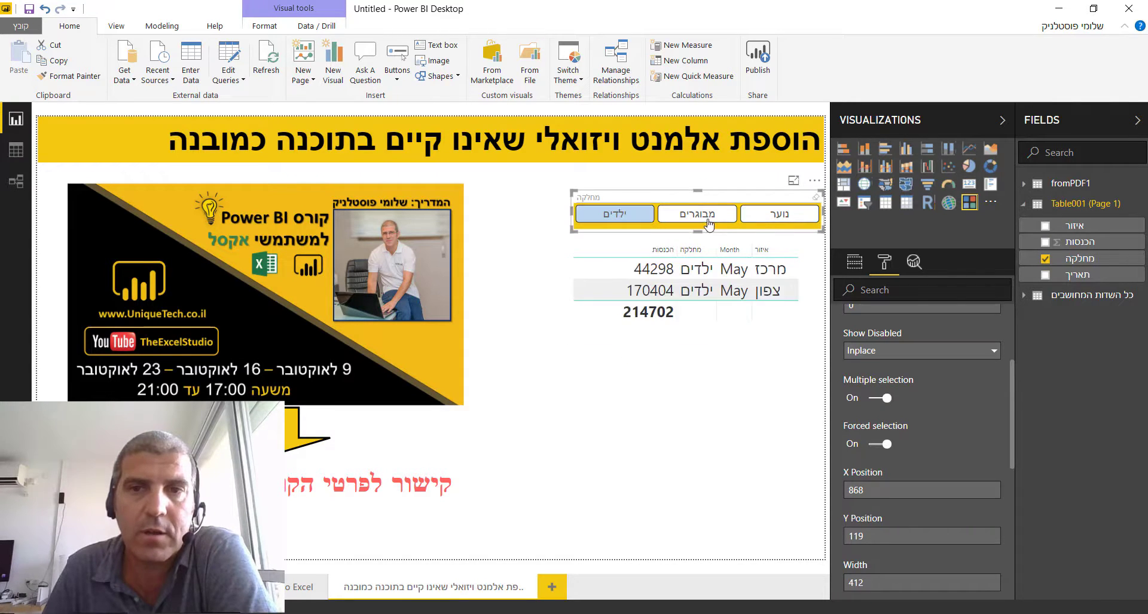
{"action": "left_click", "coordinate": [700, 222]}
{"action": "left_click", "coordinate": [701, 223]}
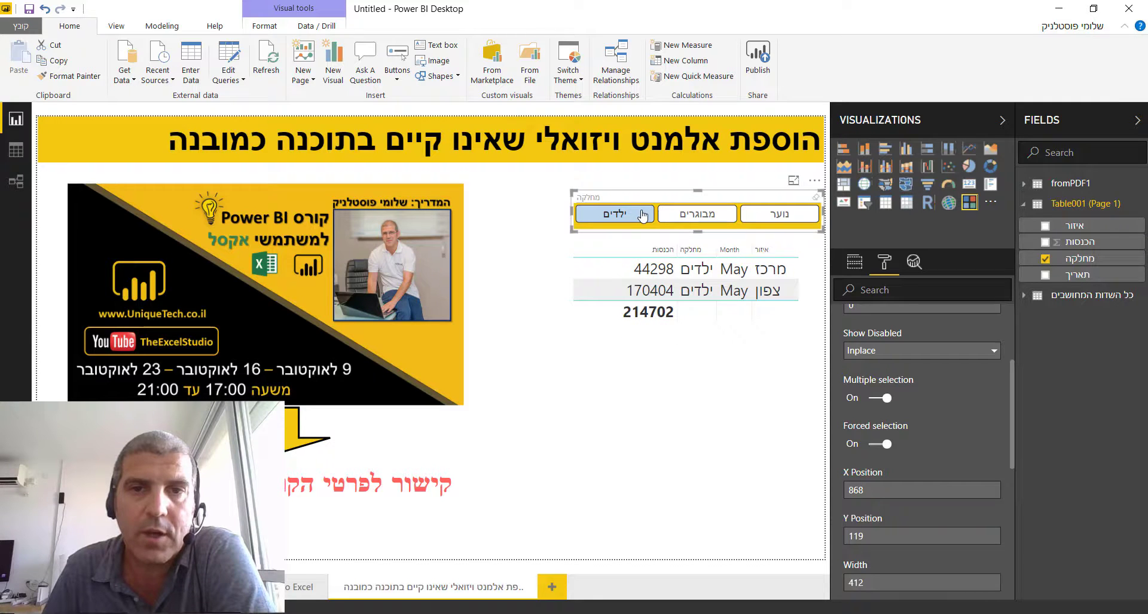
{"action": "left_click", "coordinate": [697, 214]}
{"action": "left_click", "coordinate": [778, 214]}
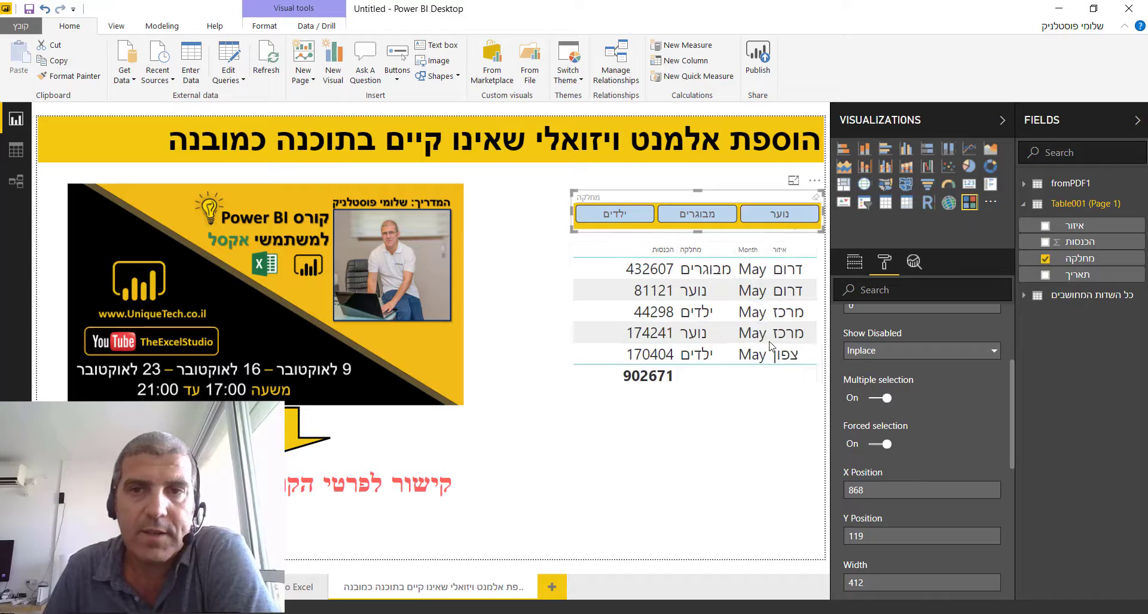